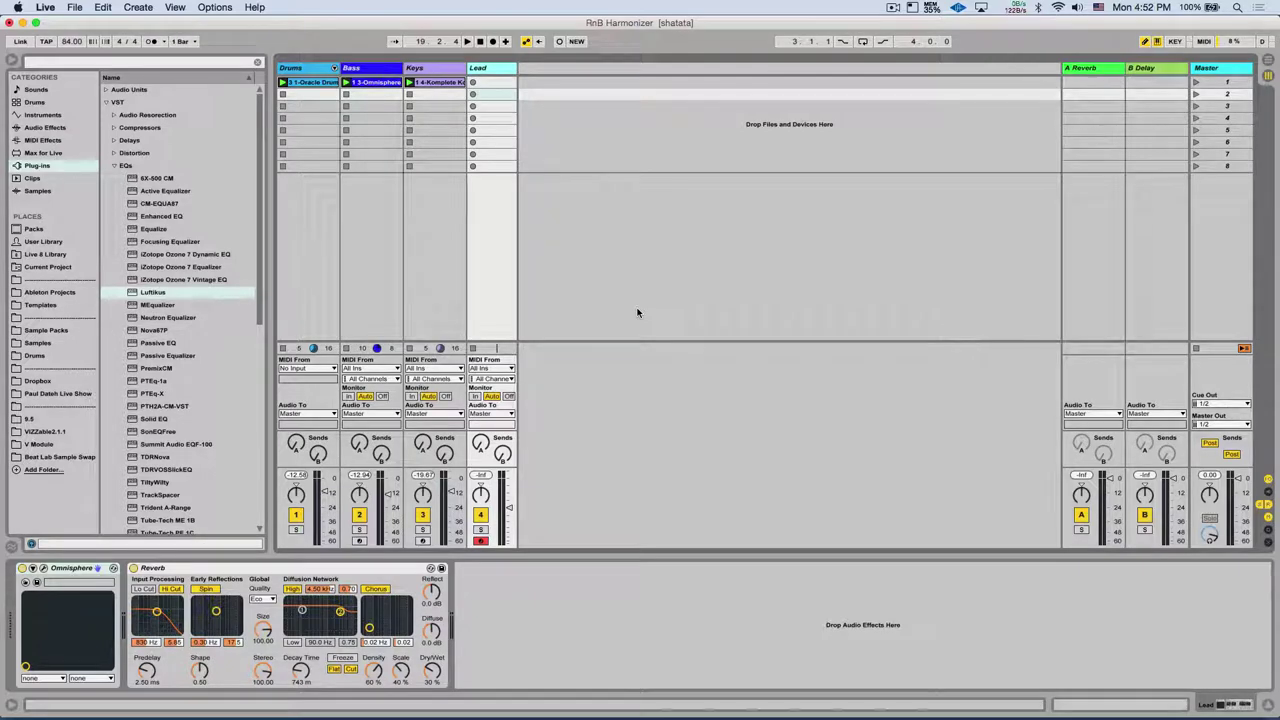
Start playback of the RnB Harmonizer session with the Space bar
key(space)
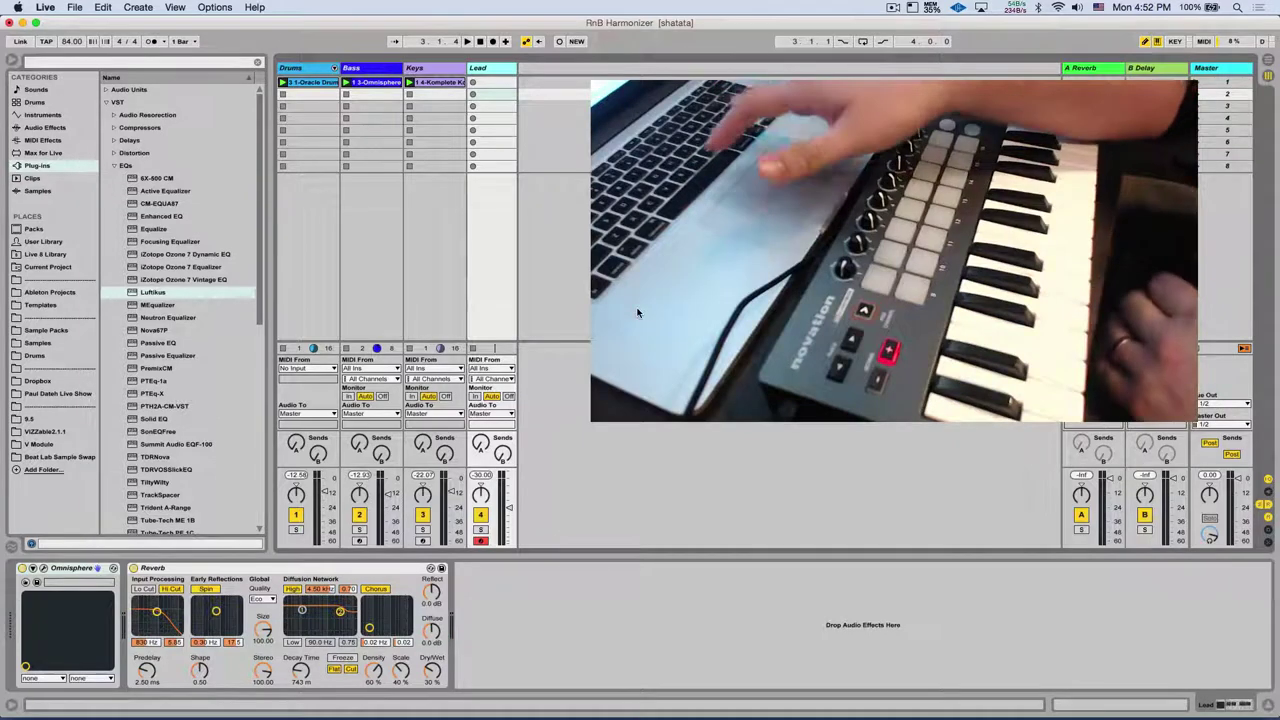
key(space)
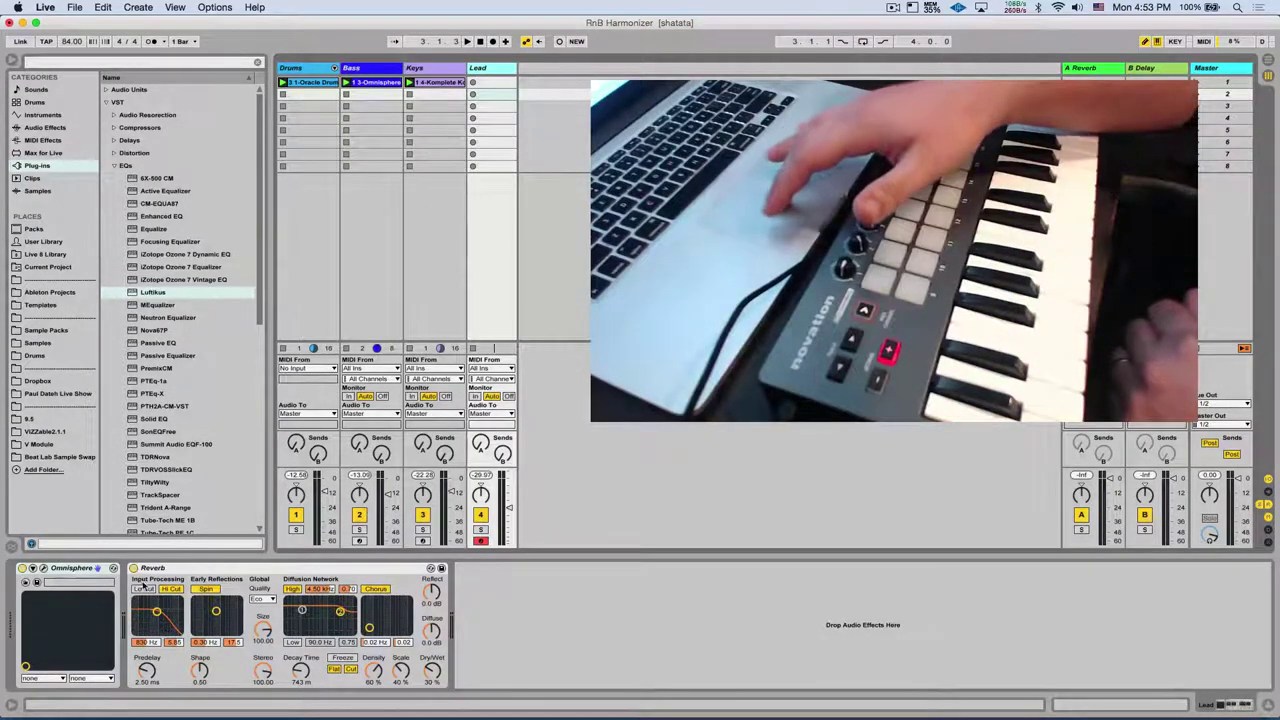
Group Lead's Omnisphere into an Instrument Rack and select its single Omnisphere chain
click(42, 568)
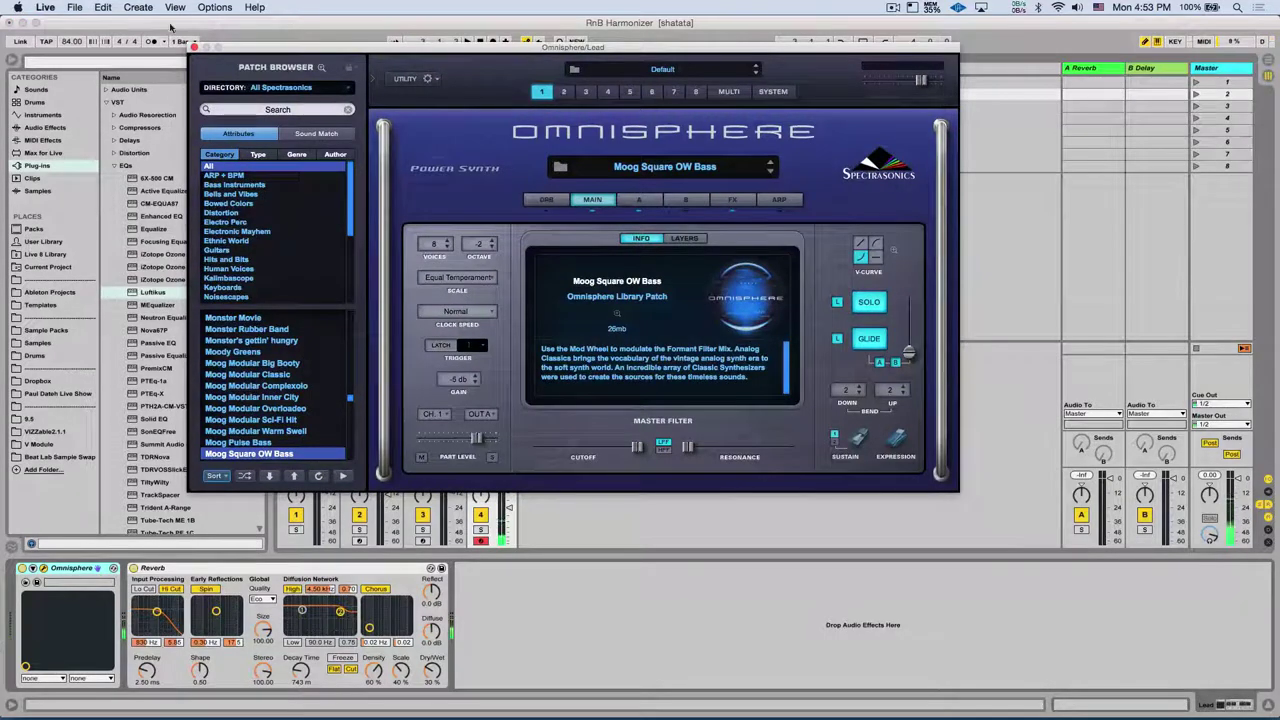
click(195, 48)
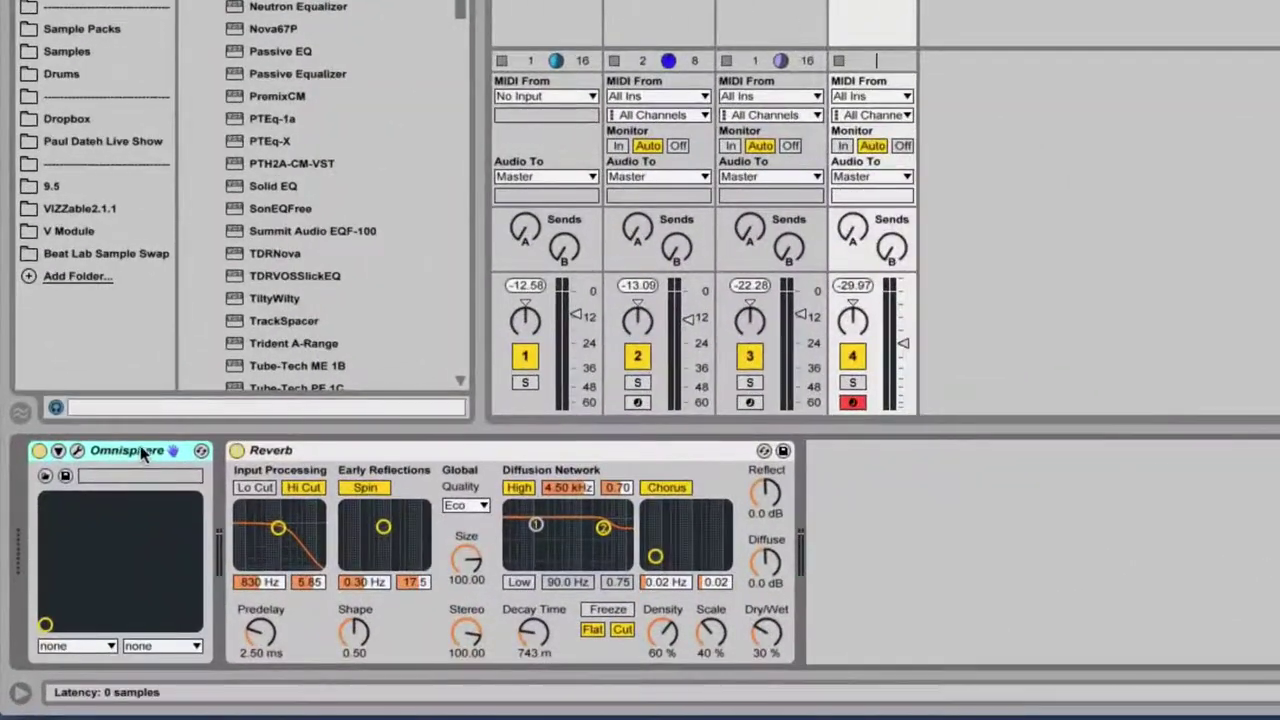
right_click(137, 447)
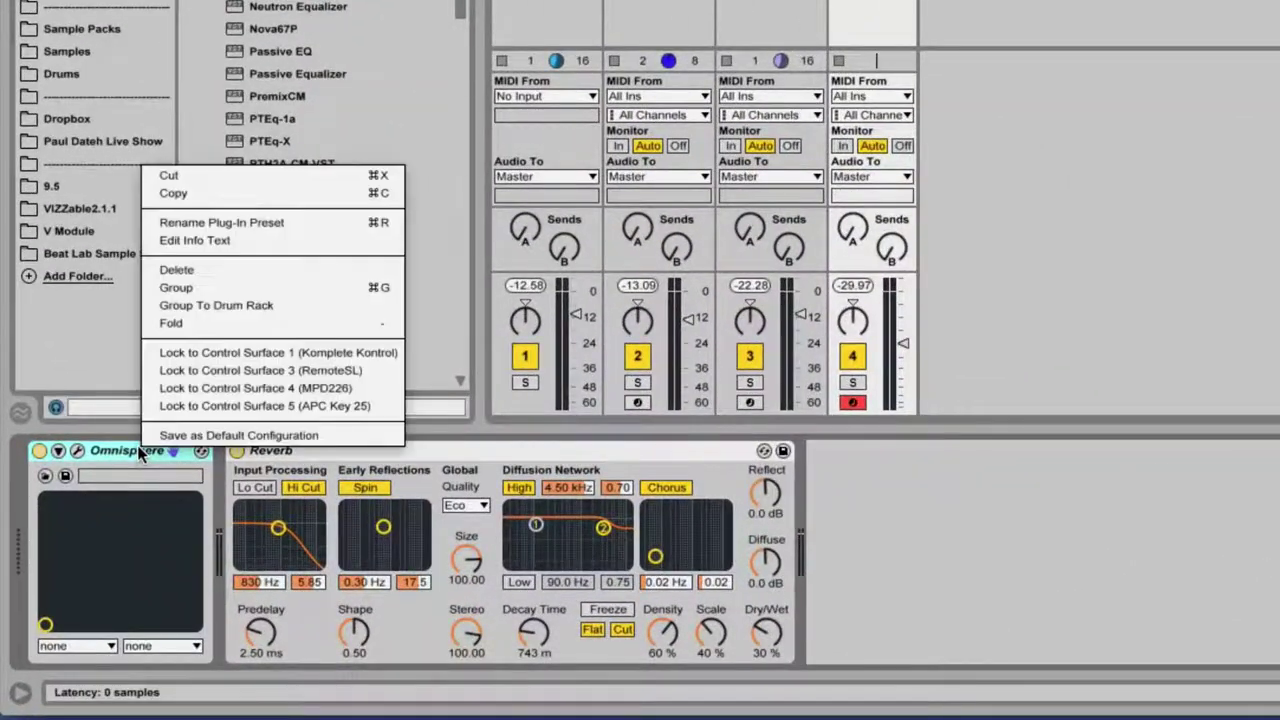
click(189, 290)
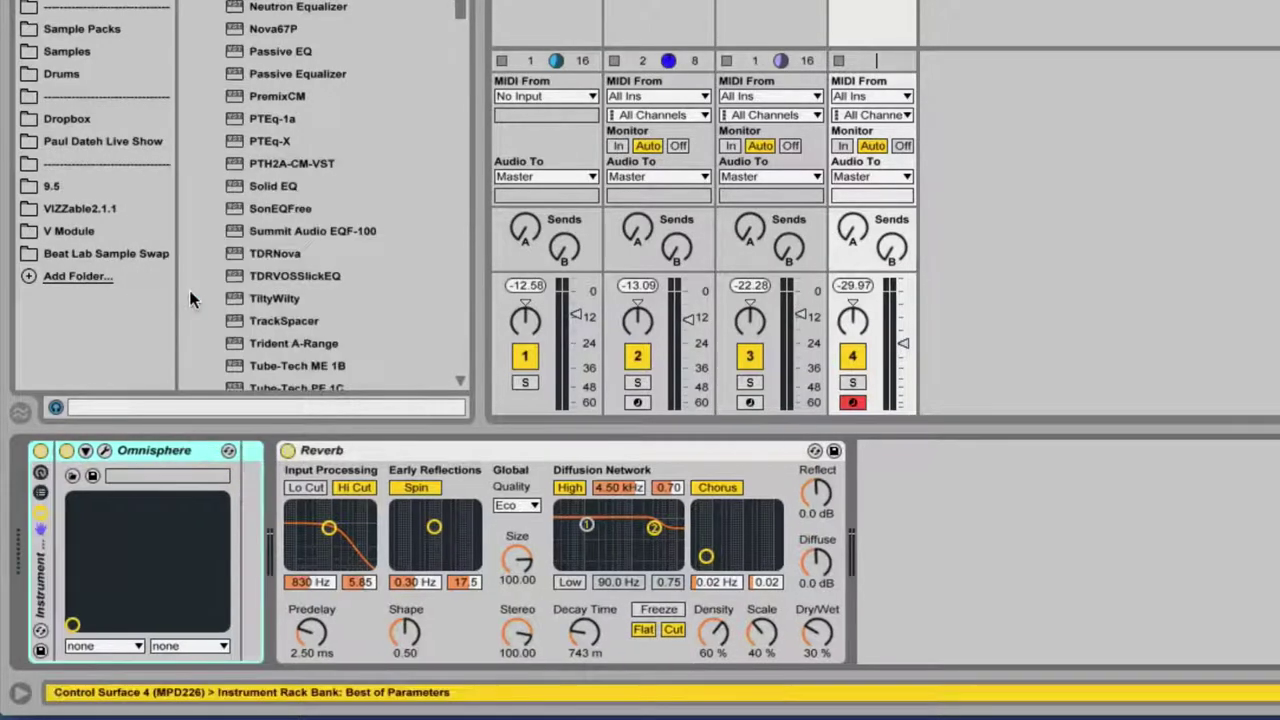
click(40, 494)
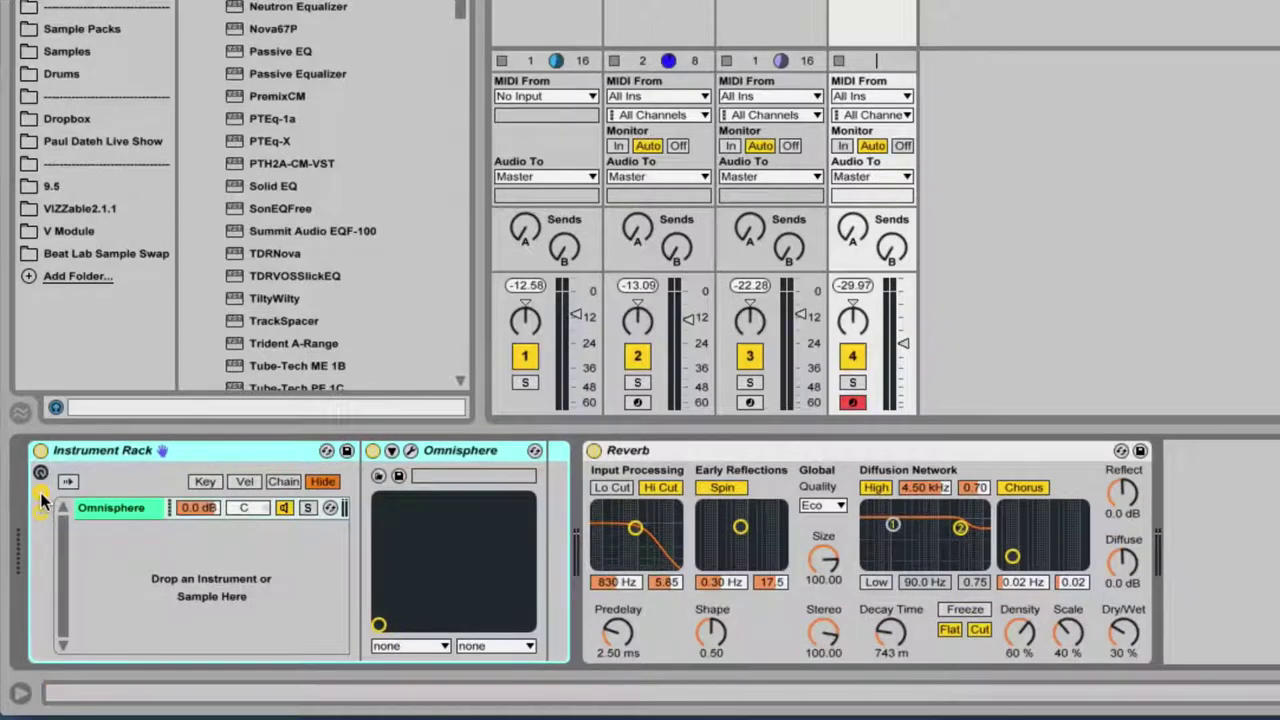
click(130, 510)
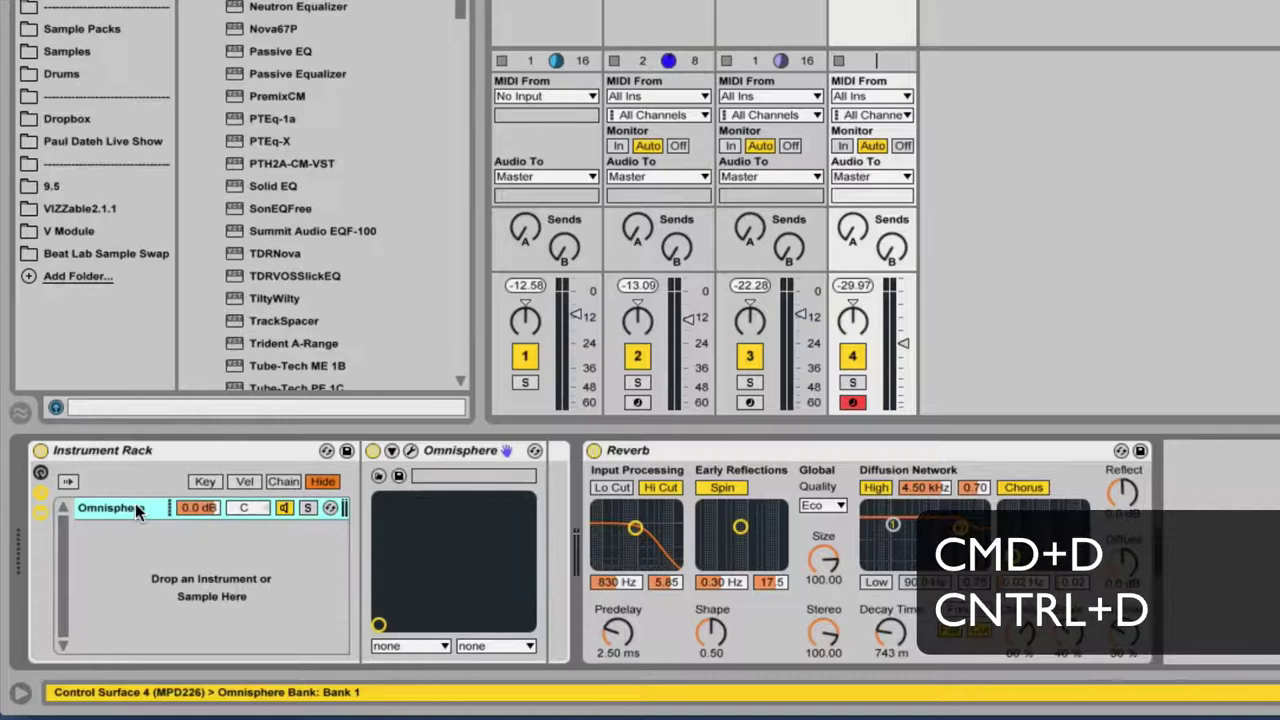
Duplicate the Omnisphere chain with Cmd+D and select both resulting chains
key(ctrl+d)
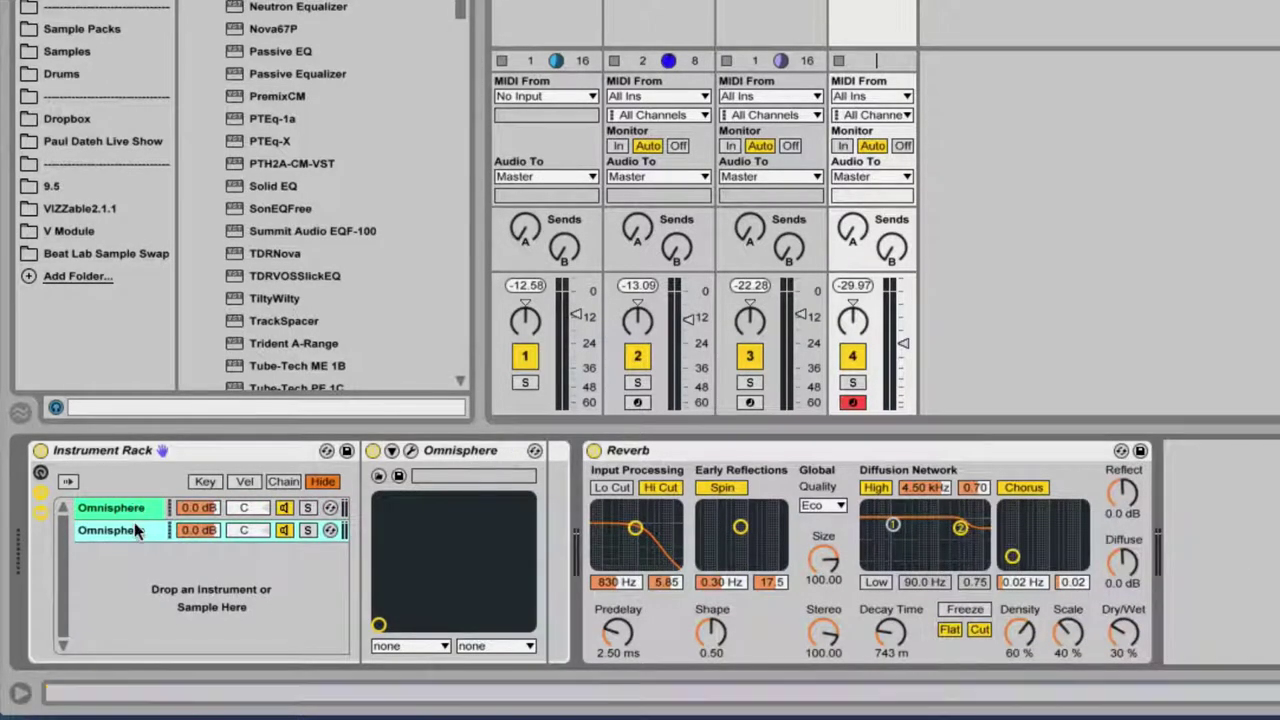
click(134, 510)
click(134, 533)
click(136, 508)
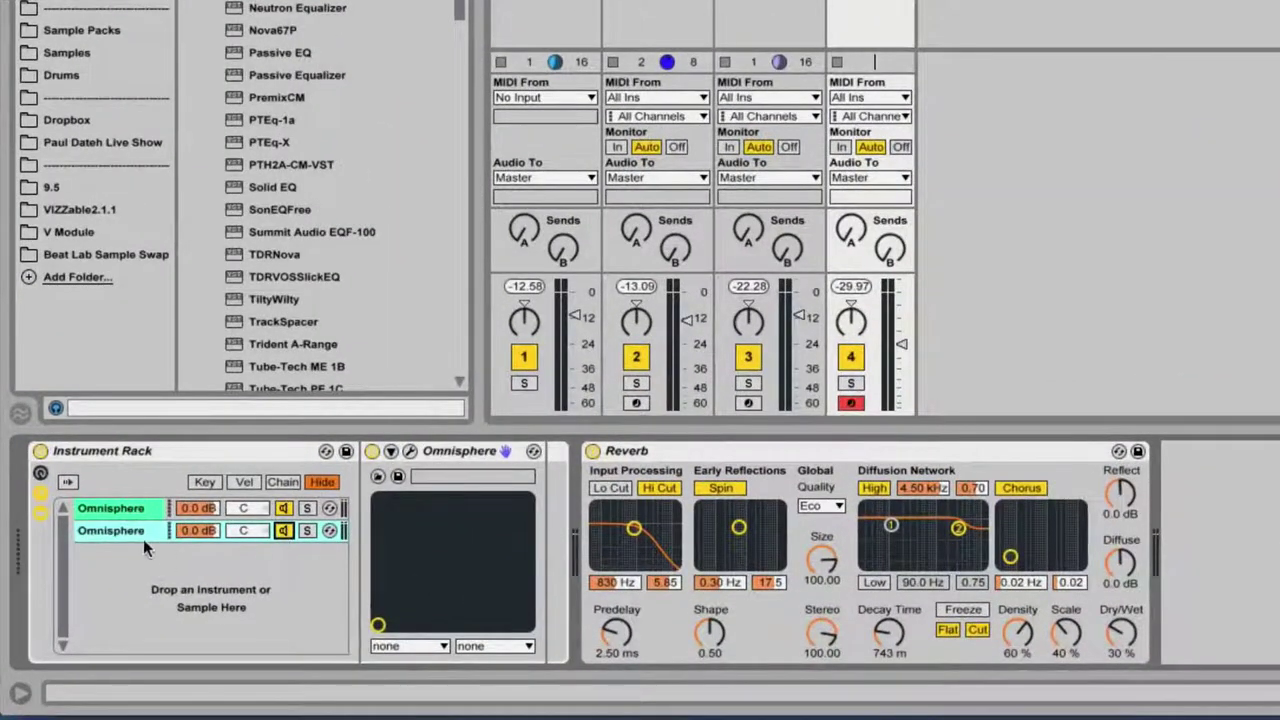
shift+click(148, 513)
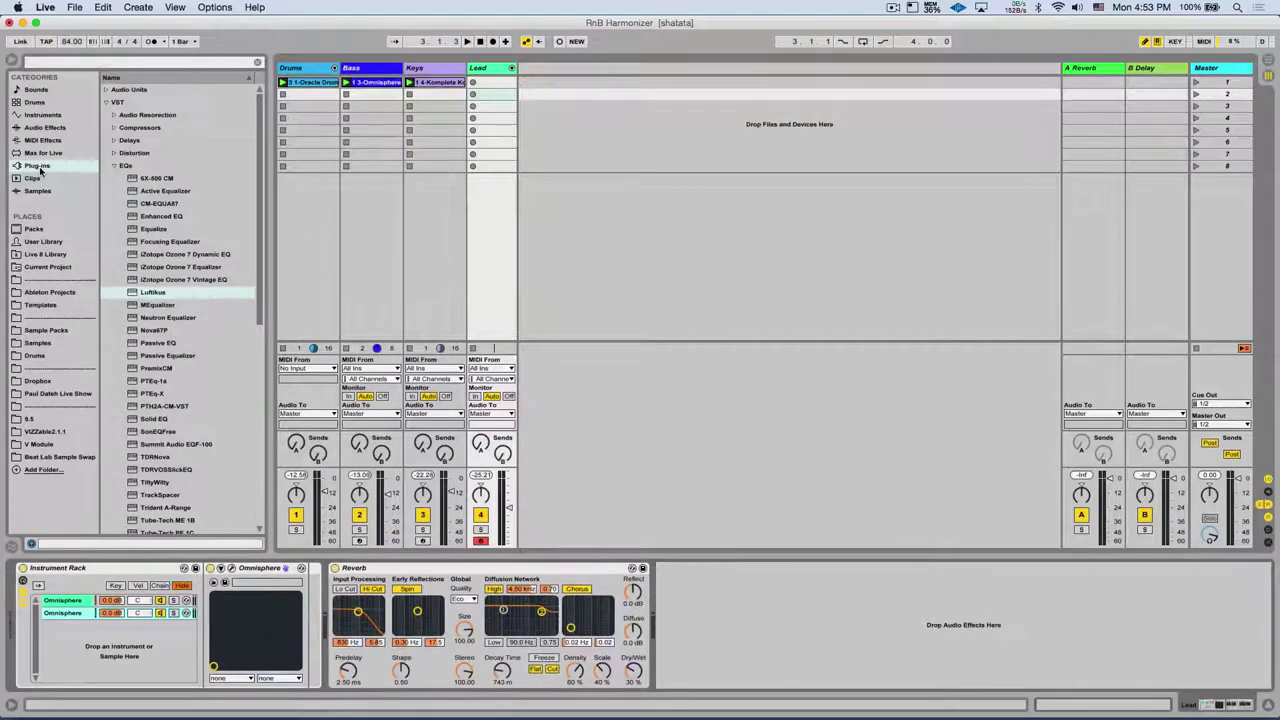
Add the Pitch MIDI effect to the second Omnisphere chain
click(42, 146)
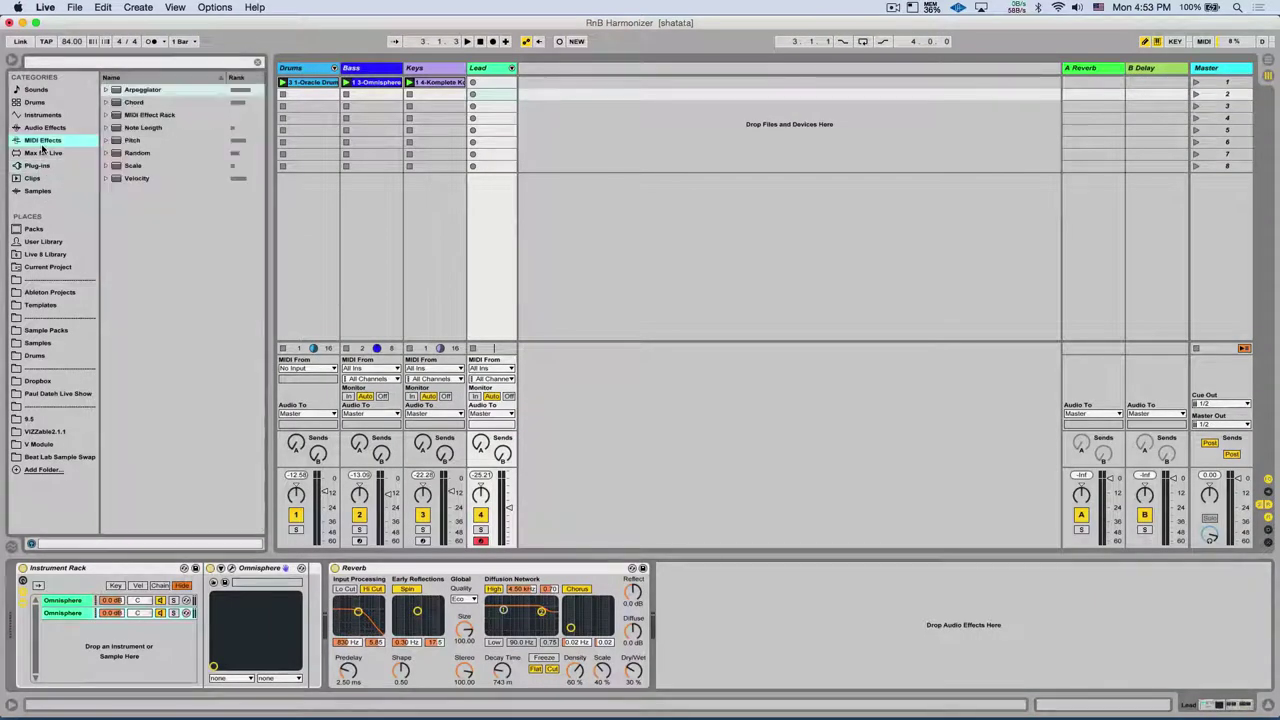
click(135, 142)
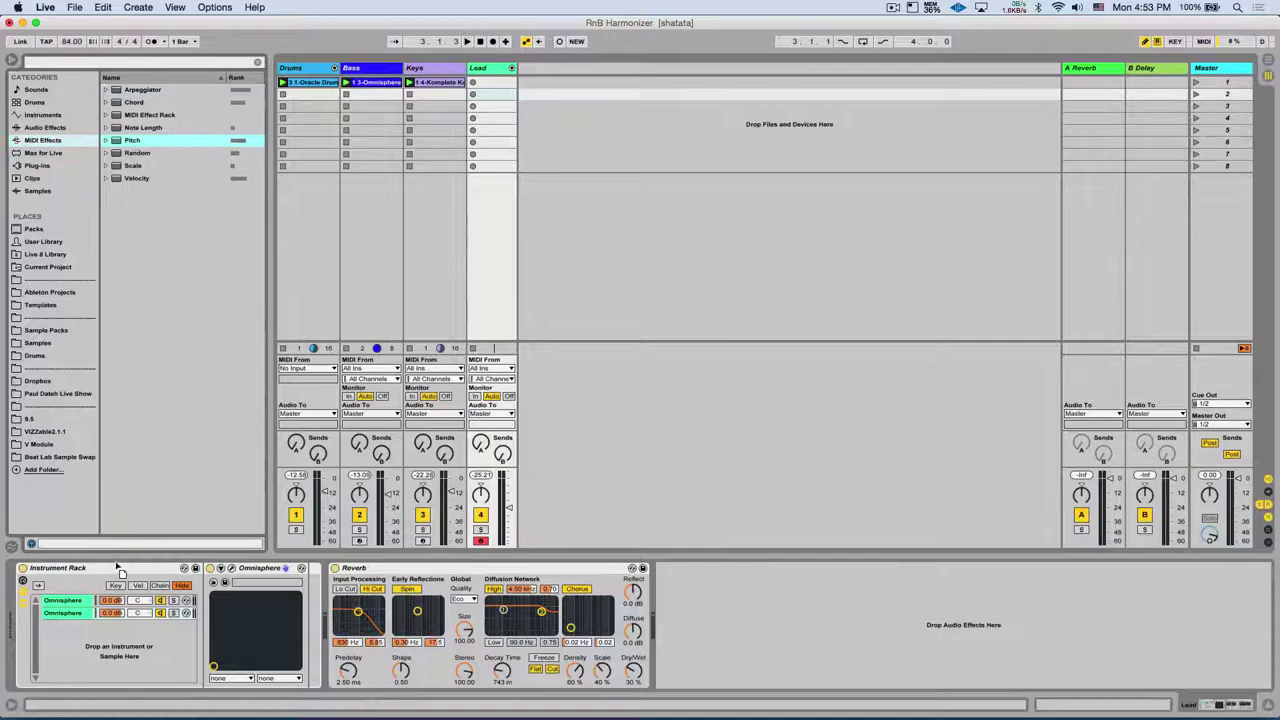
drag(118, 568, 73, 611)
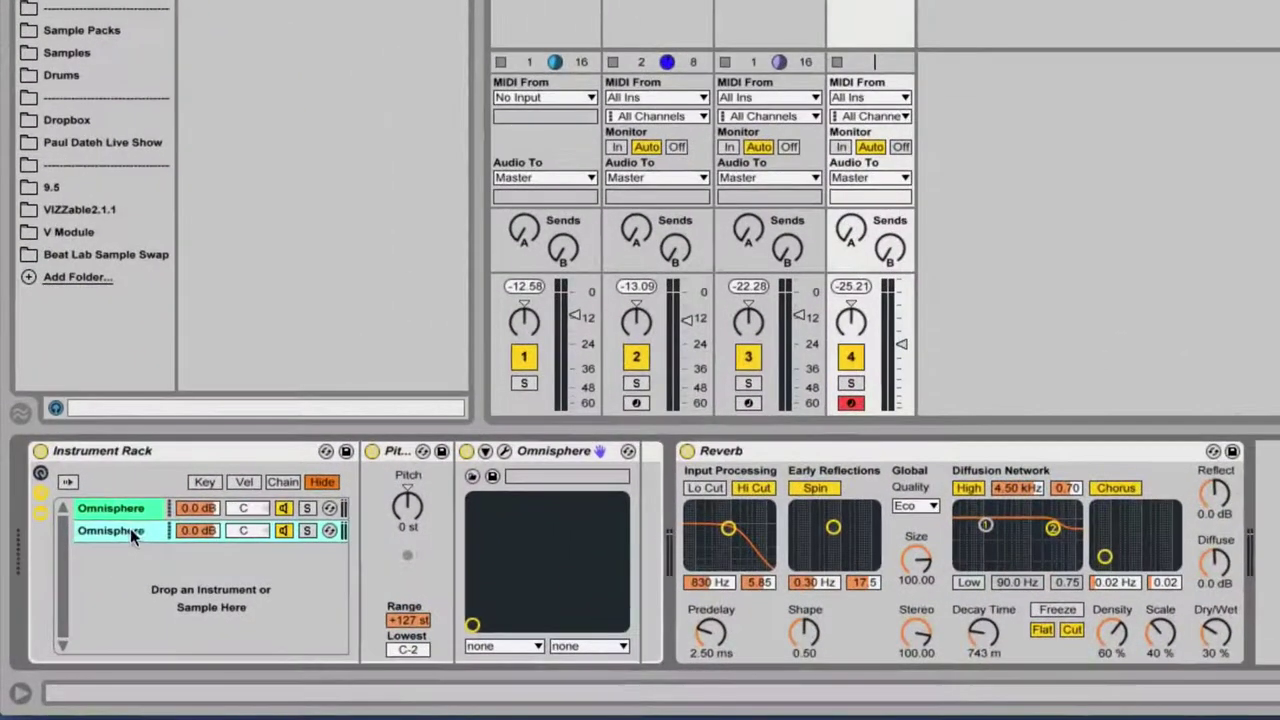
Rename the two rack chains 'Main' and 'Harmony'
click(130, 513)
key(ctrl+r)
text(Main)
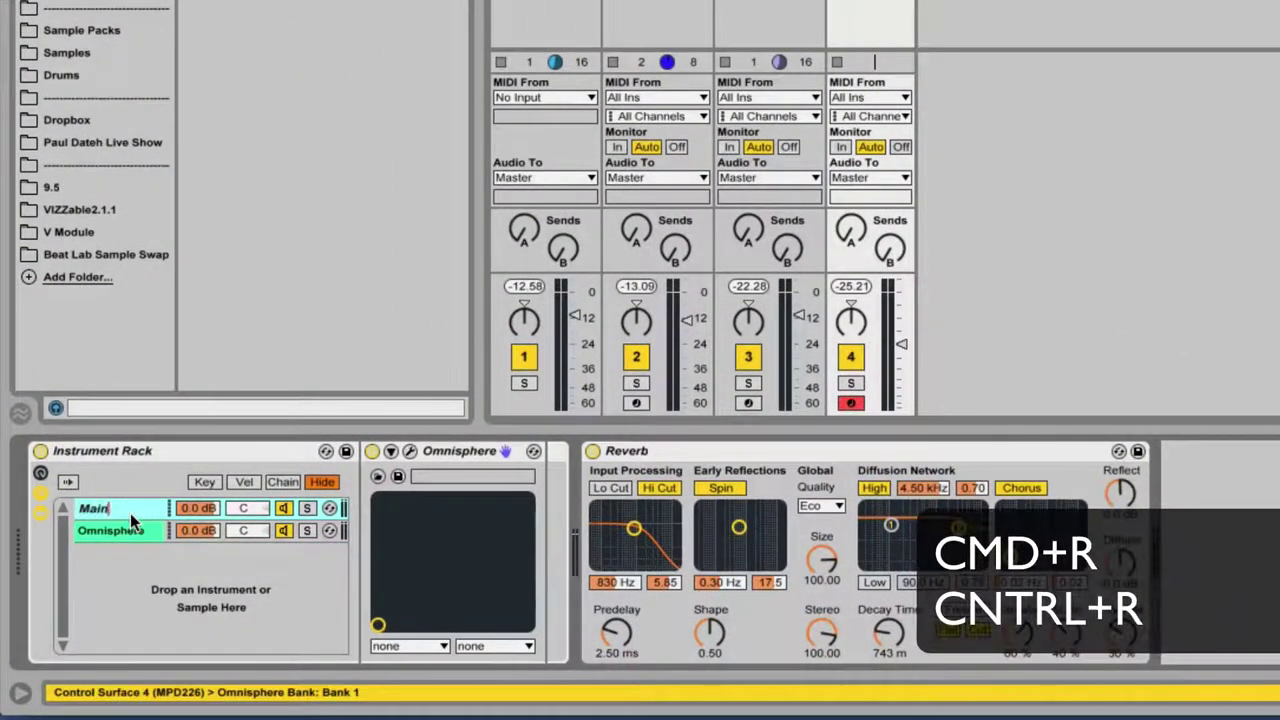
key(Return)
key(Down)
key(ctrl+r)
text(Har)
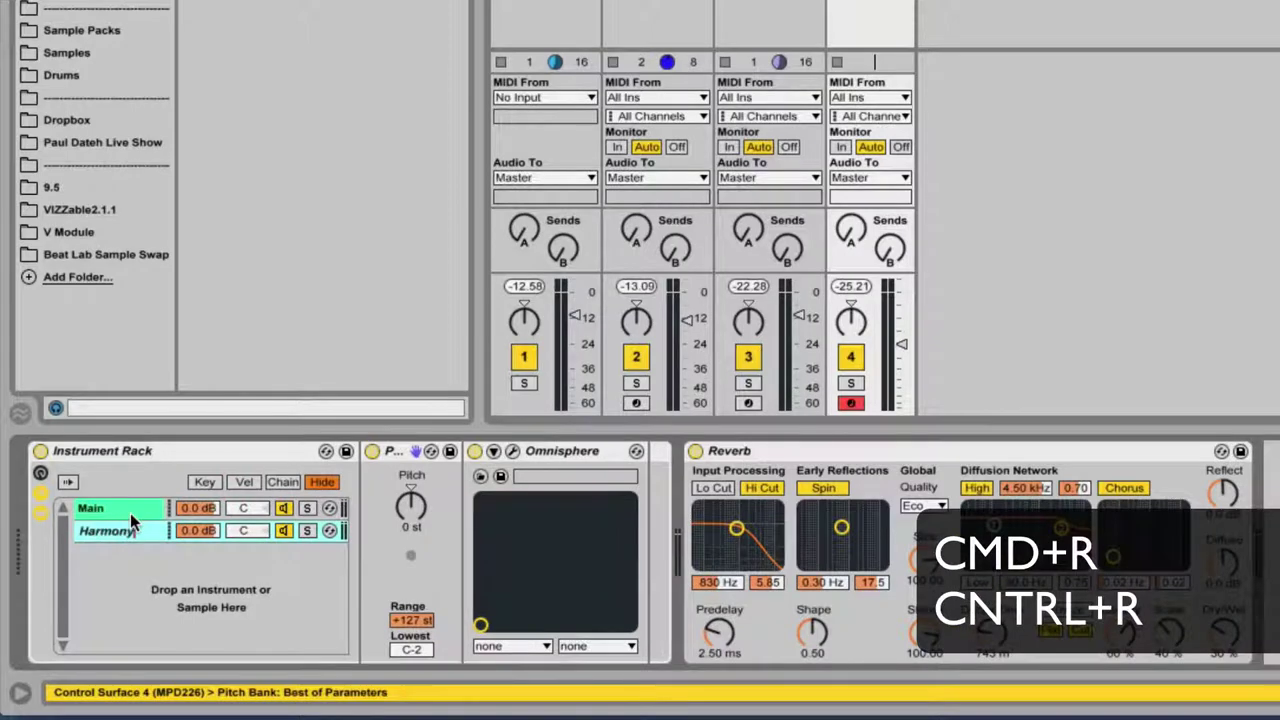
key(Return)
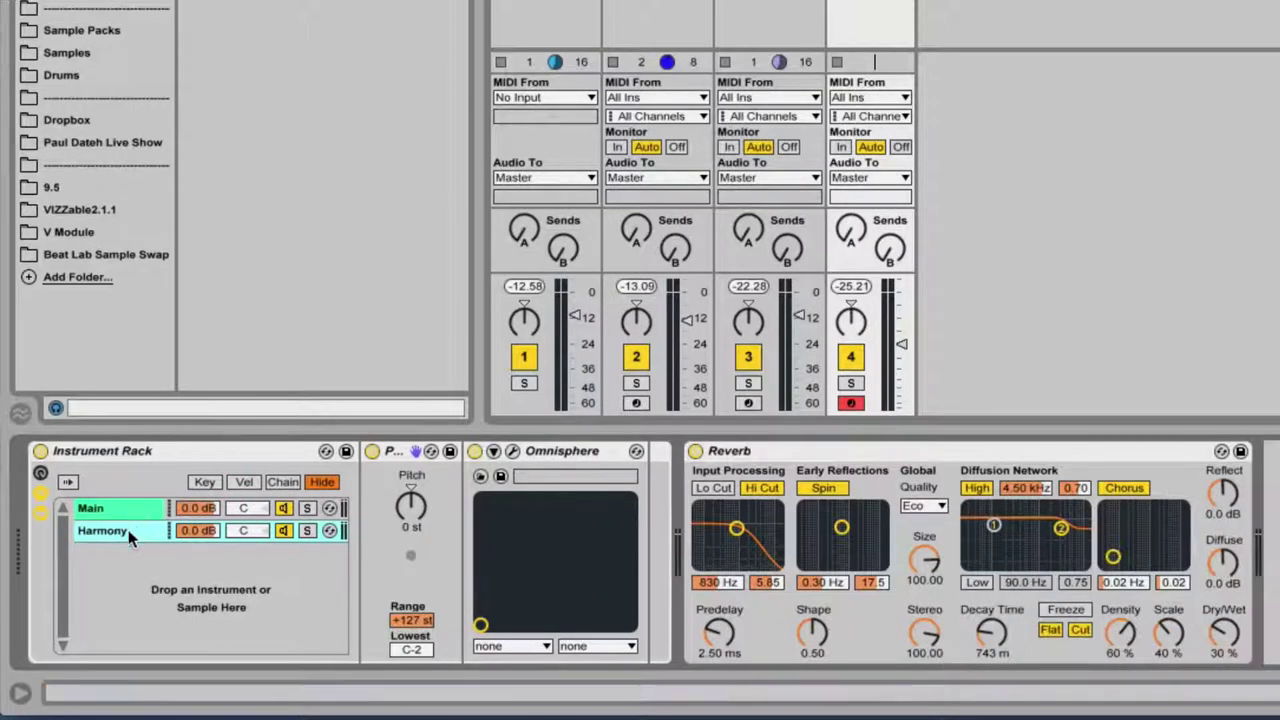
Set the Harmony chain's Pitch amount to -4 st
click(411, 506)
key(Down)
key(Down)
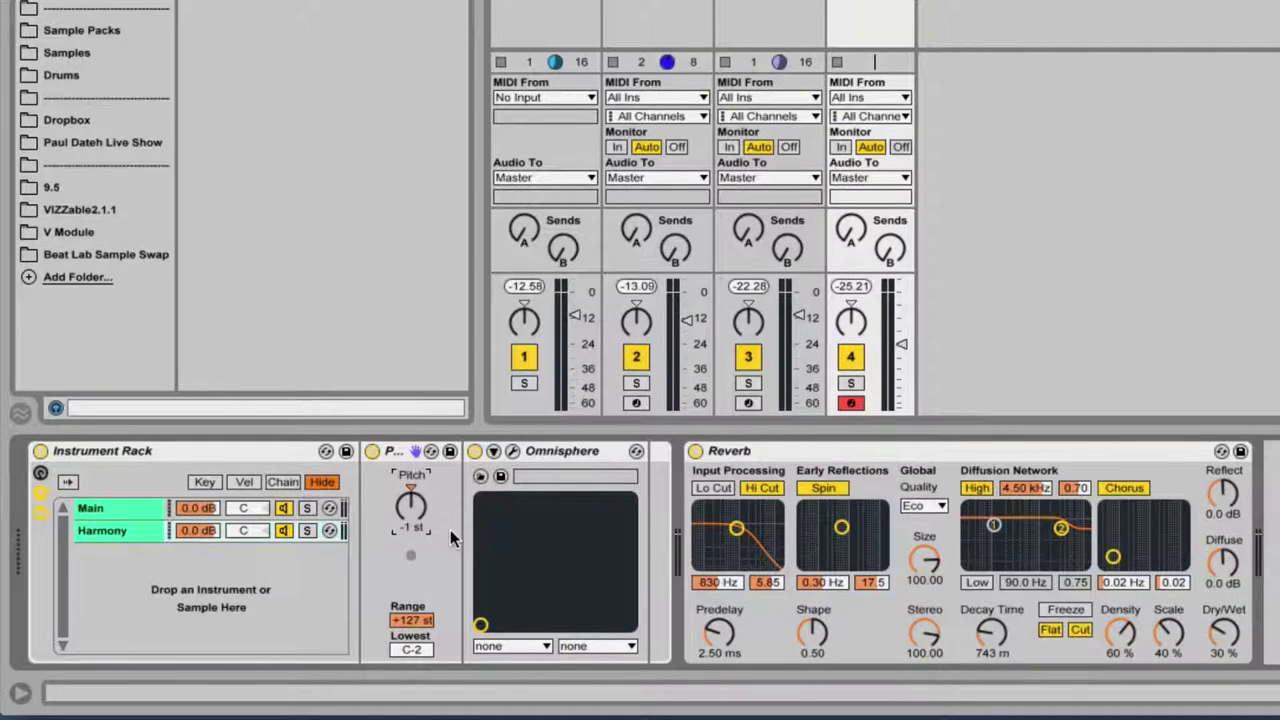
key(Down)
key(Down)
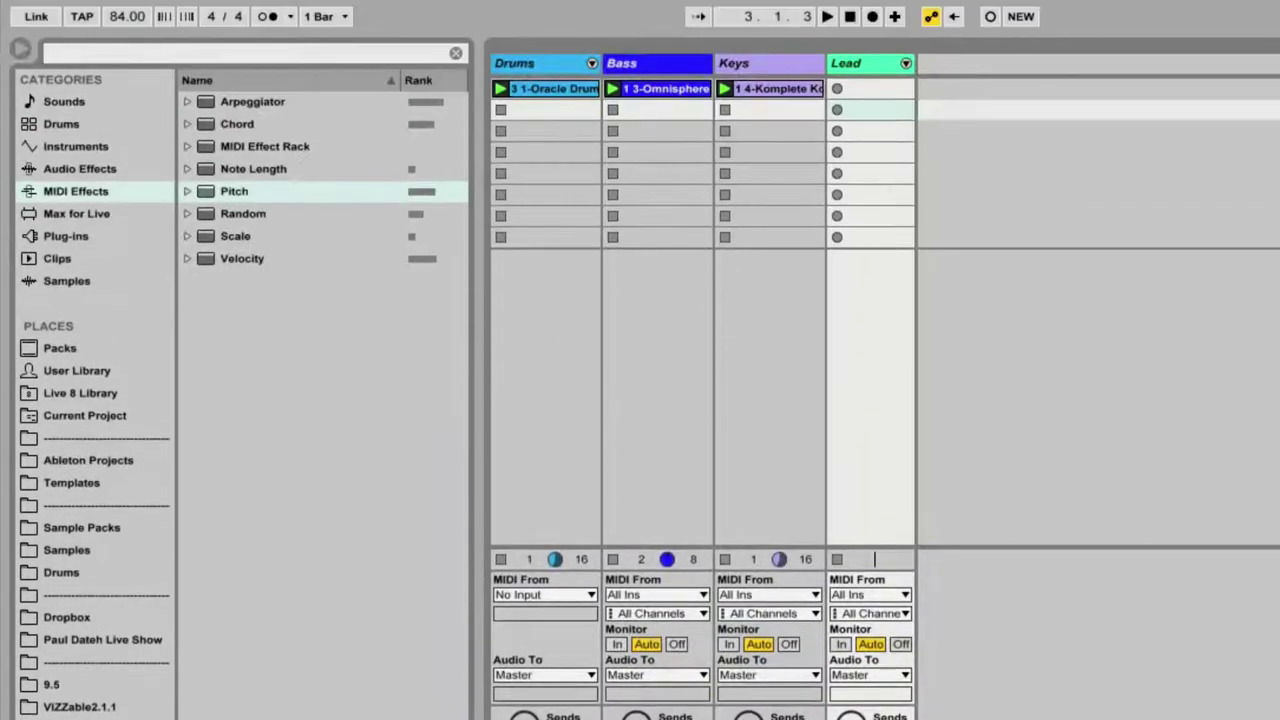
Load the 'Major Pentatonic Scale.adv' Scale preset onto the Harmony chain after Pitch
click(188, 250)
scroll(319, 345, down, 1)
scroll(319, 345, down, 5)
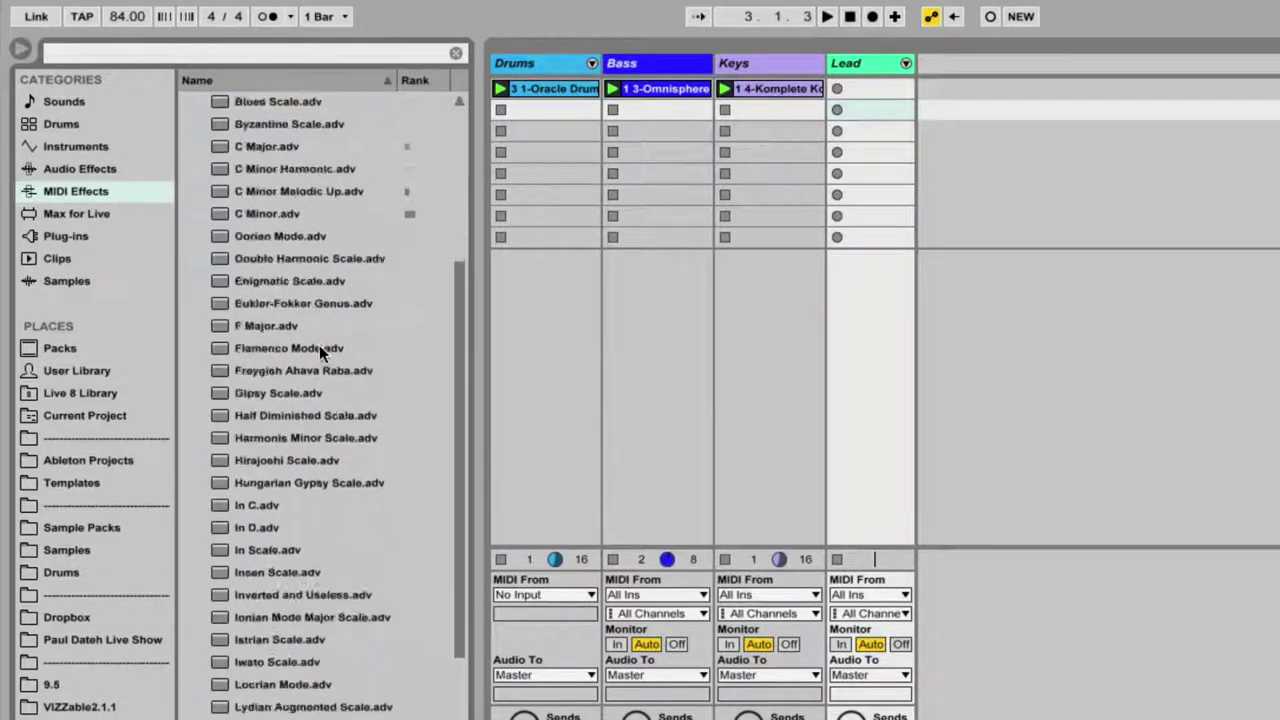
scroll(319, 345, down, 3)
scroll(319, 345, down, 5)
scroll(319, 345, down, 1)
scroll(319, 345, down, 2)
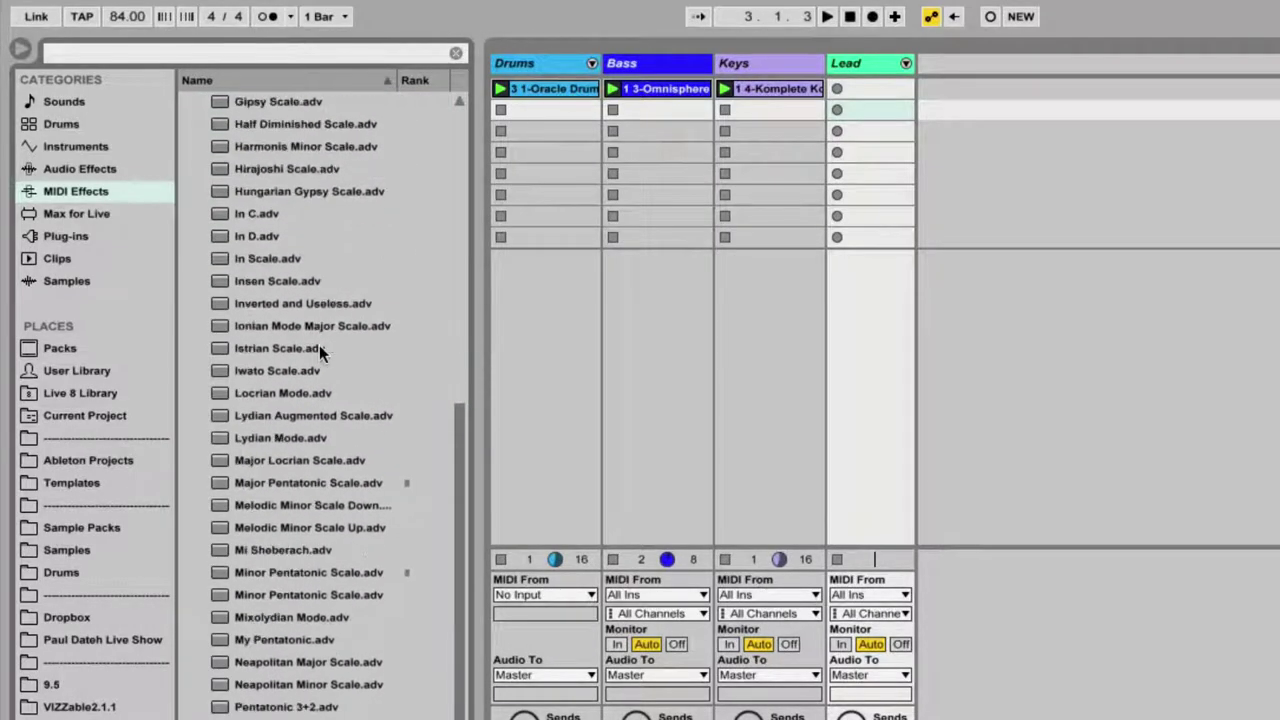
double_click(262, 483)
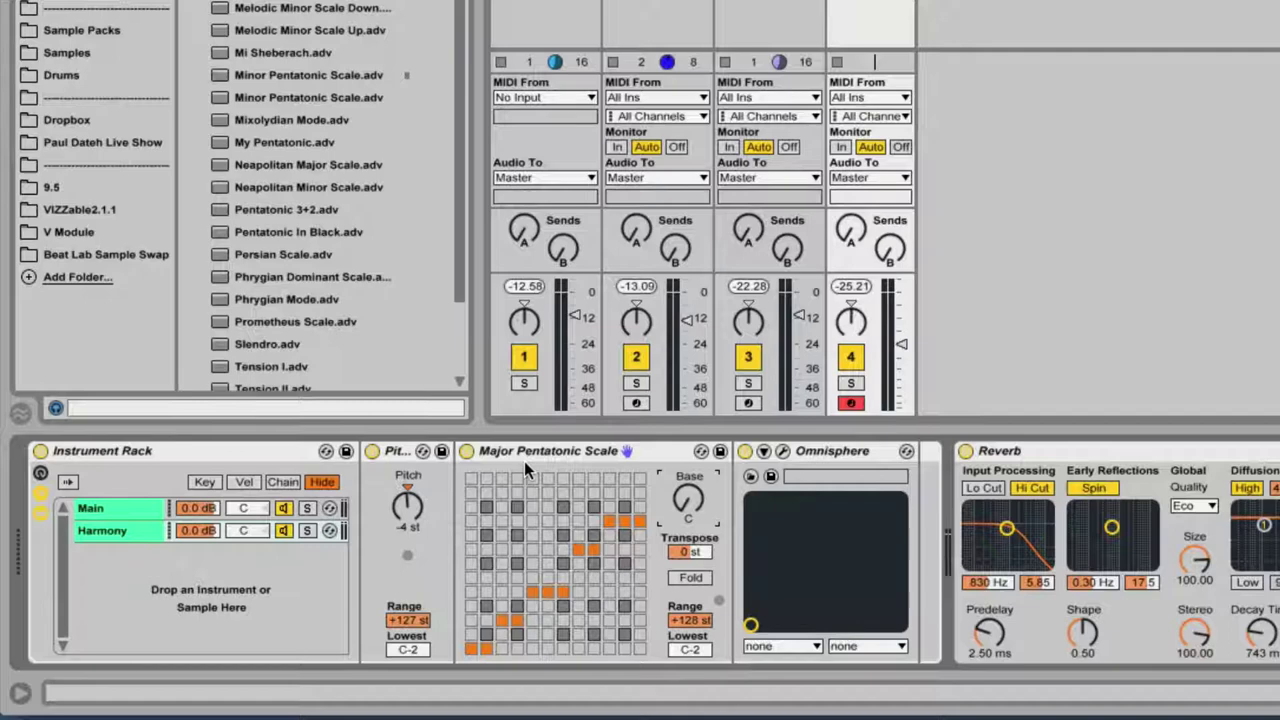
Turn off the Harmony chain's Chain Activator so only Main sounds
click(284, 531)
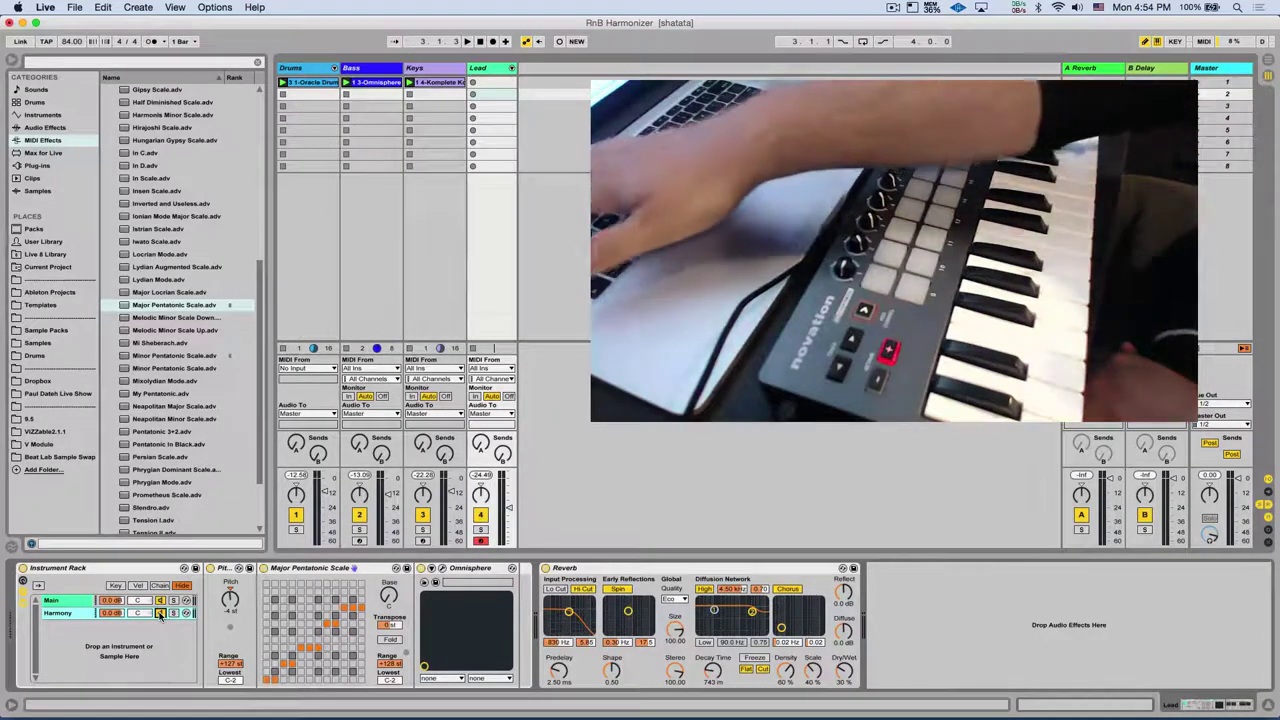
Enter MIDI Map mode to map the Harmony chain's on/off switch
click(1206, 44)
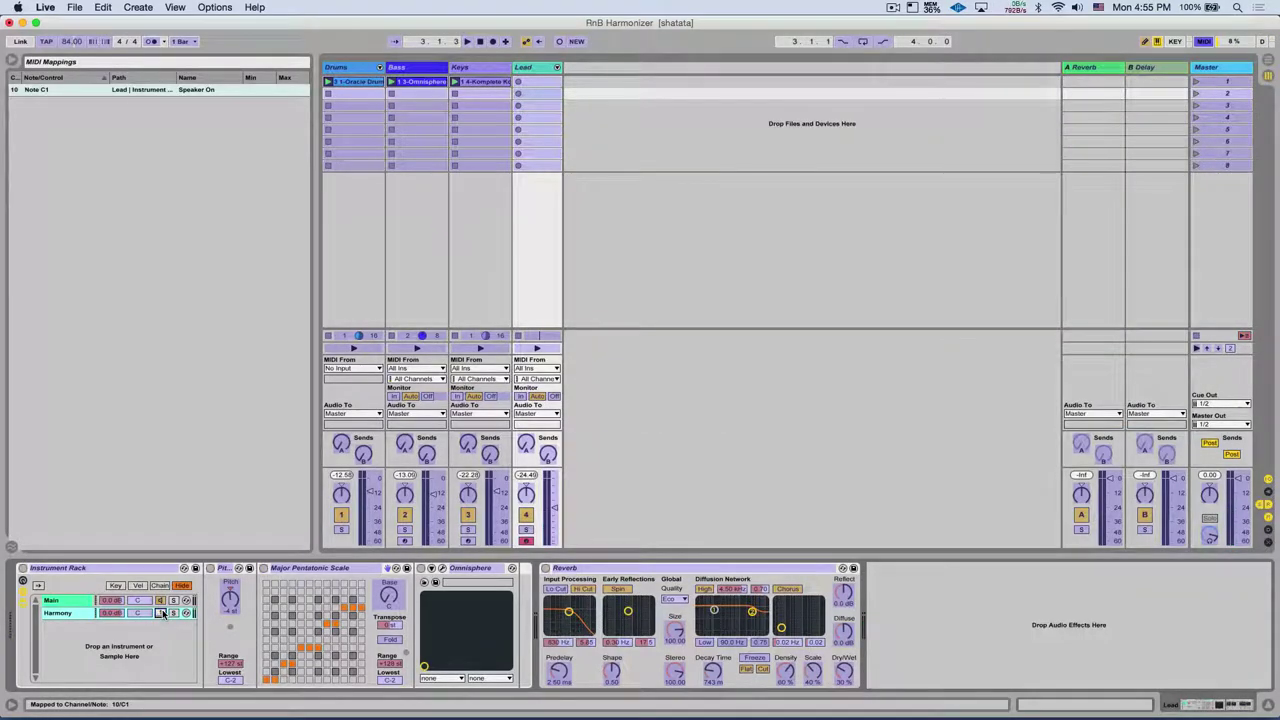
key(ctrl+m)
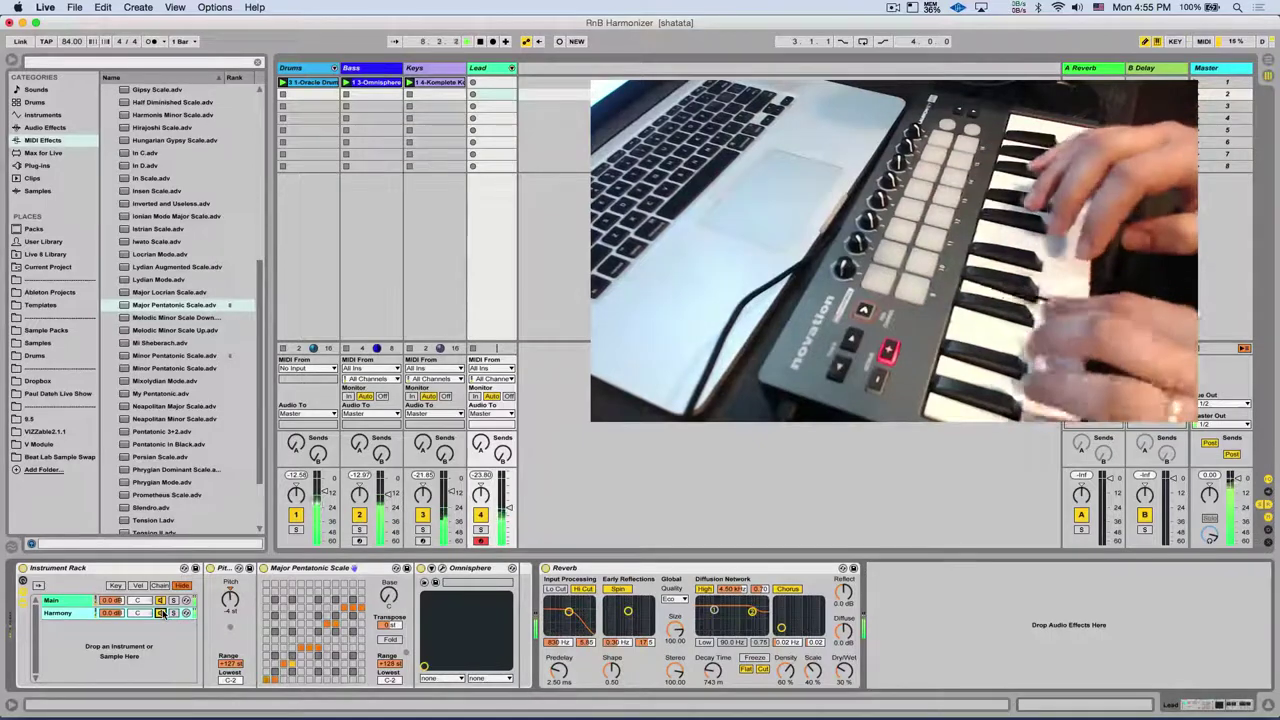
key(space)
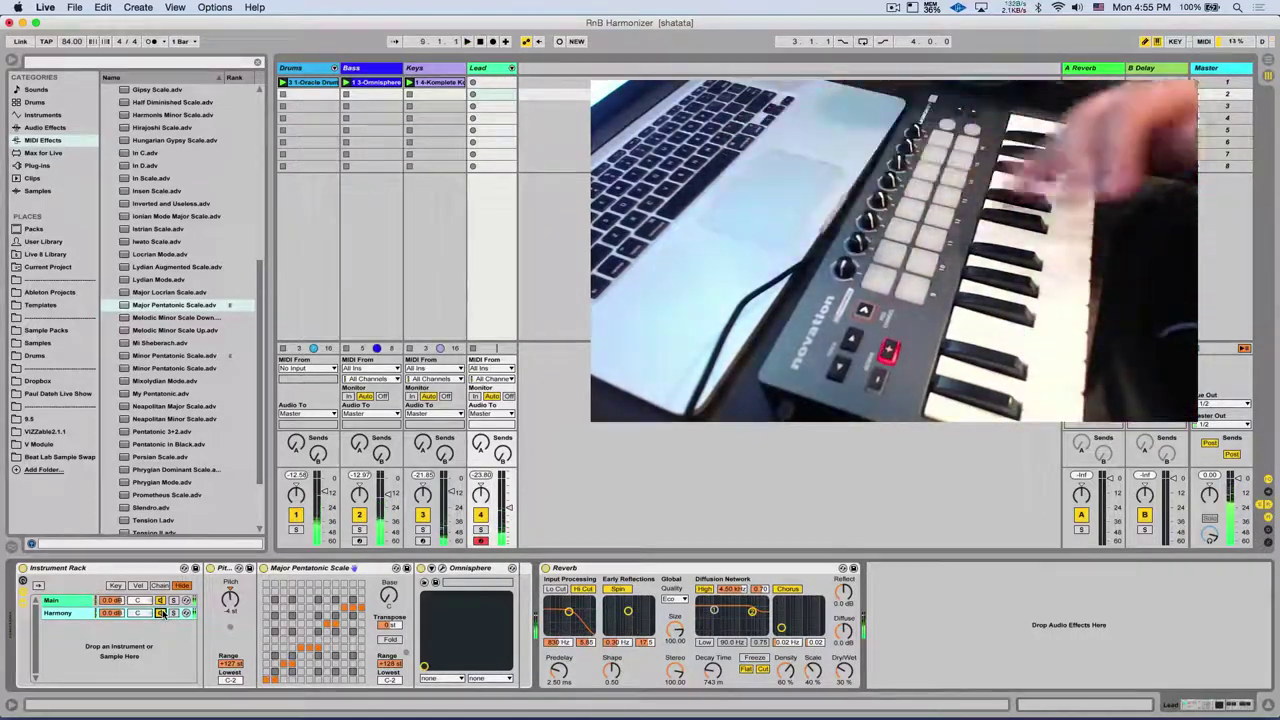